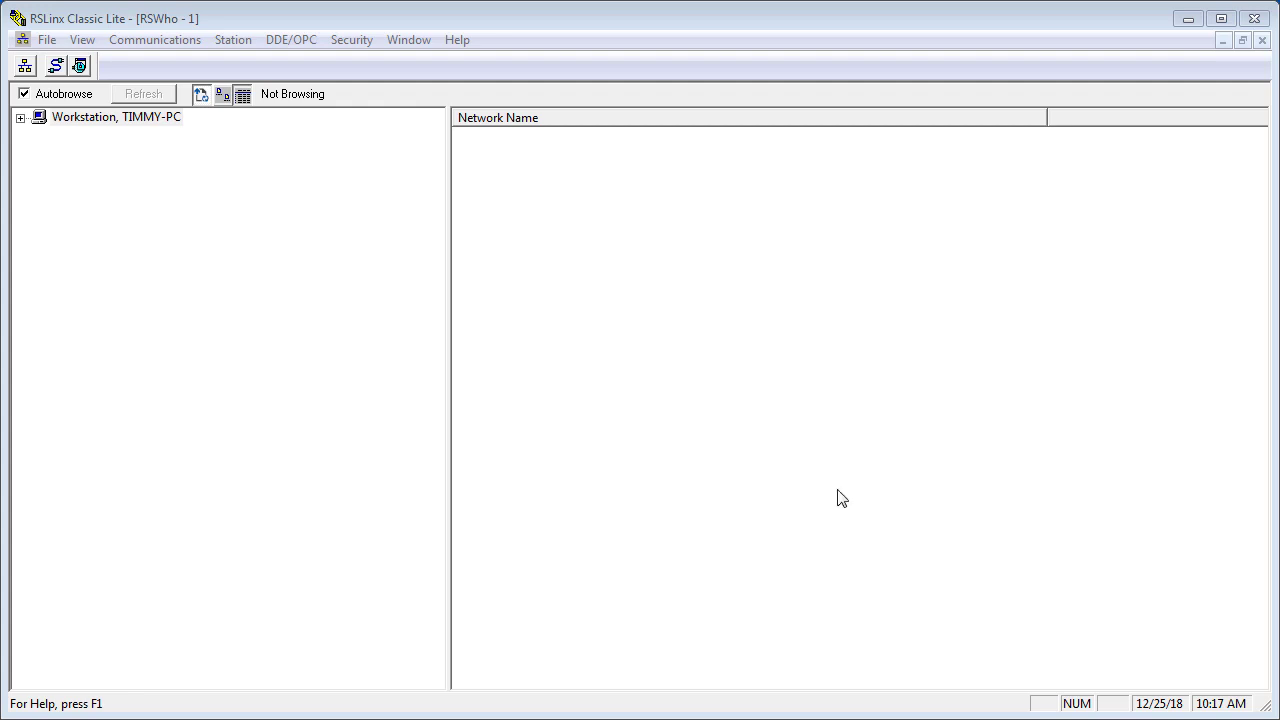
Step: Tidy the RSWho windows so only RSWho - 1 remains, filling the workspace
left_click(1244, 44)
left_click(1243, 42)
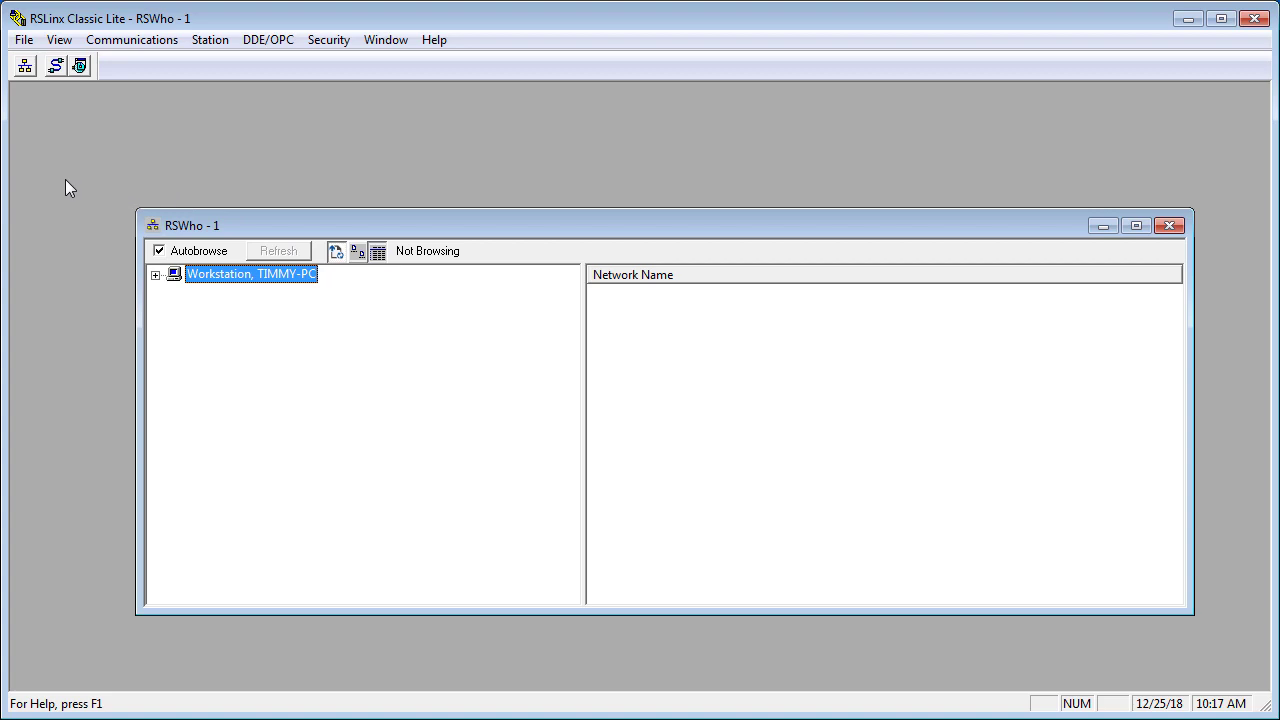
left_click(26, 68)
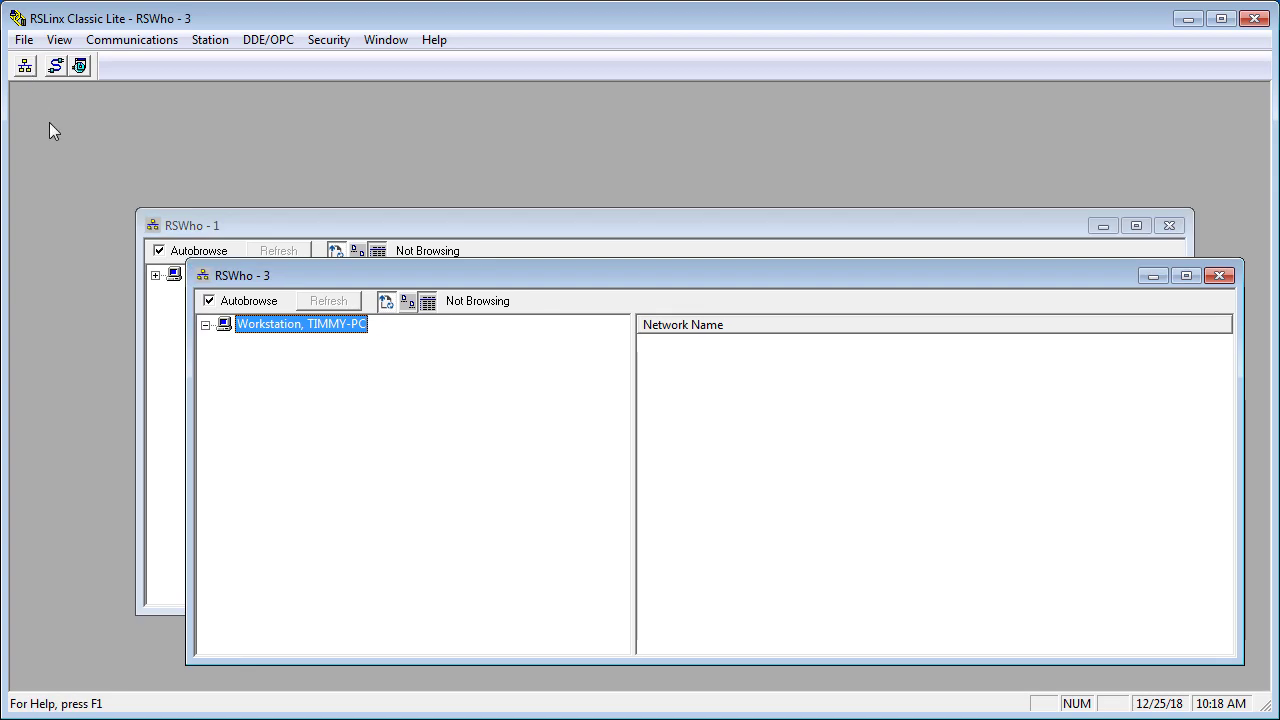
left_click(1220, 278)
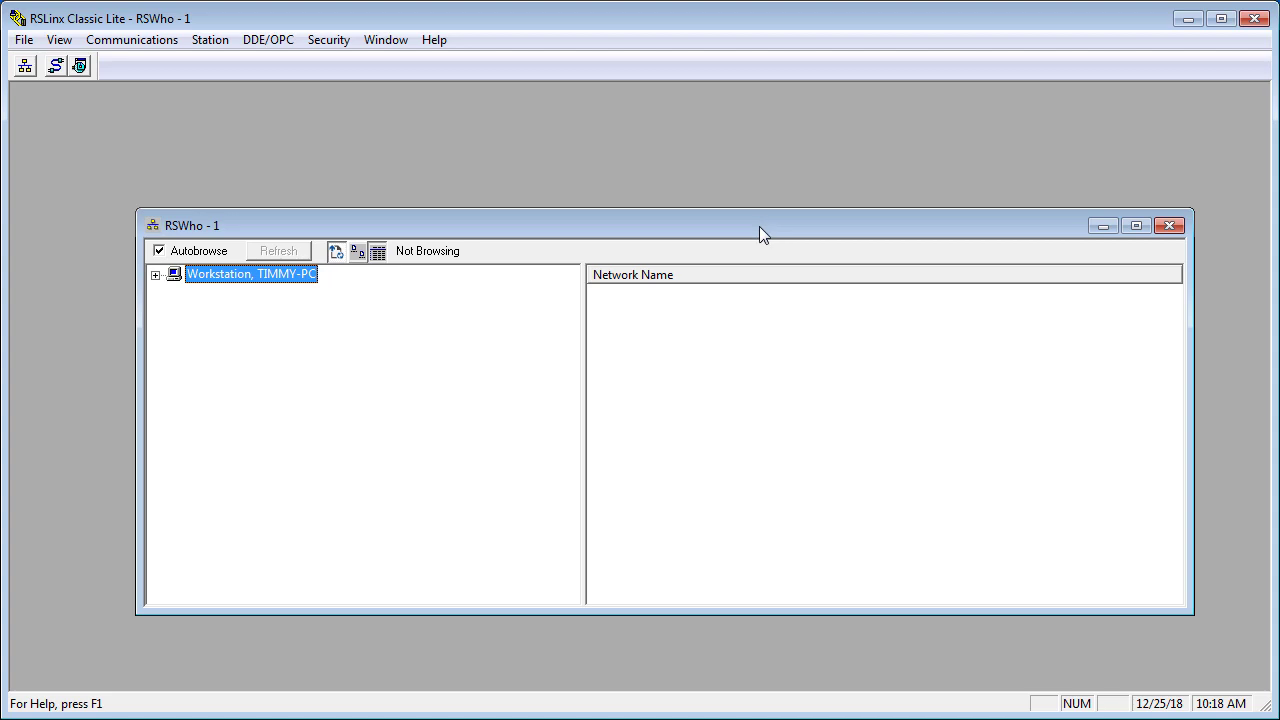
left_click(1135, 226)
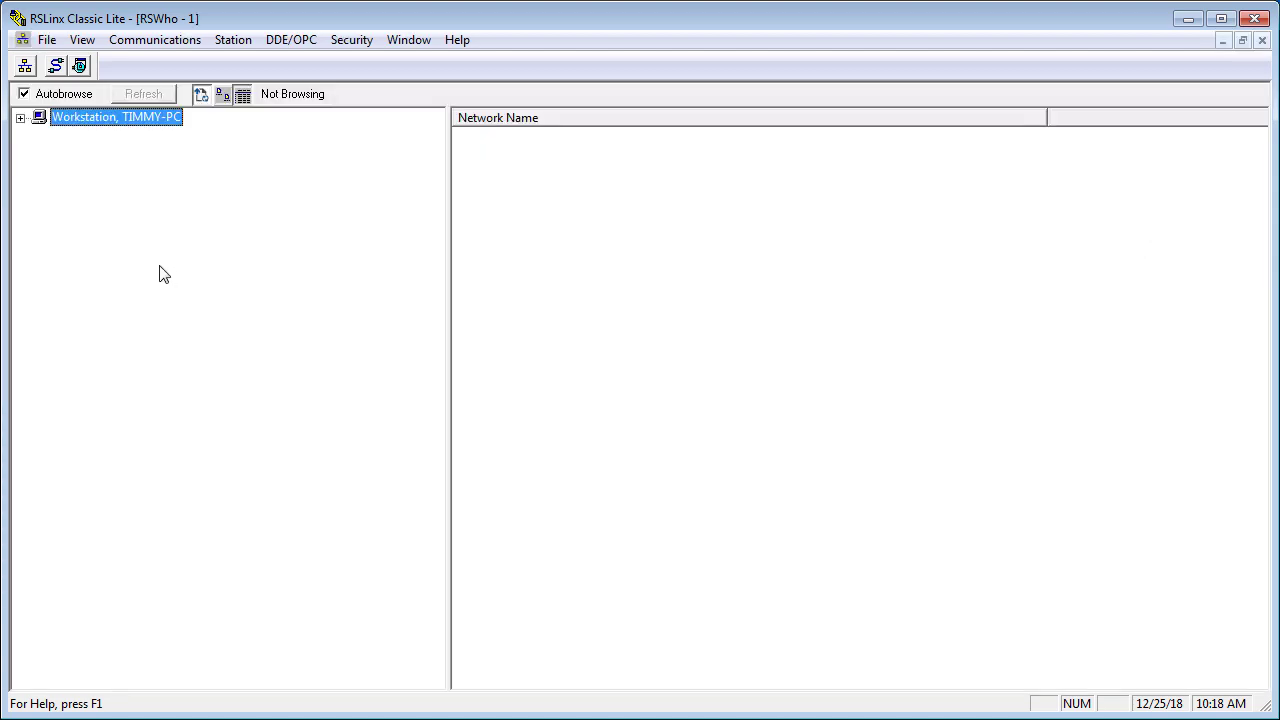
Step: In Configure Drivers, add an RS-232 DF1 devices driver keeping the default name AB_DF1-1
left_click(57, 72)
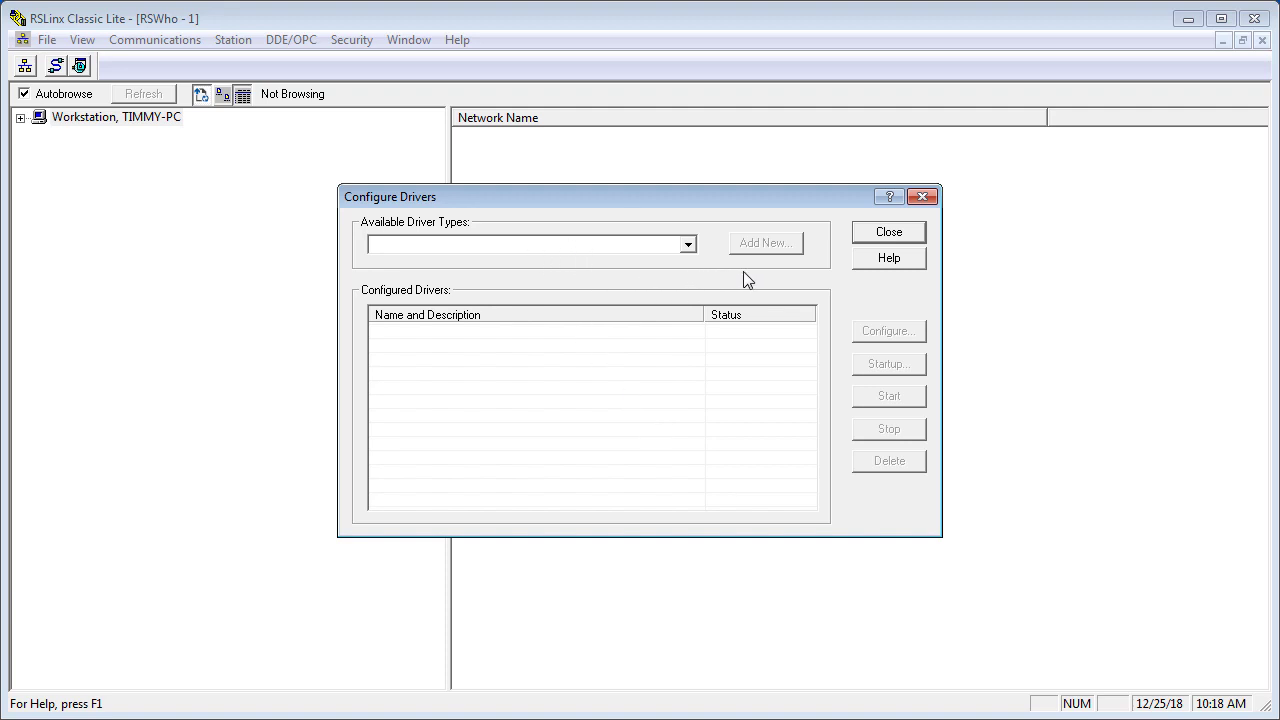
left_click(688, 245)
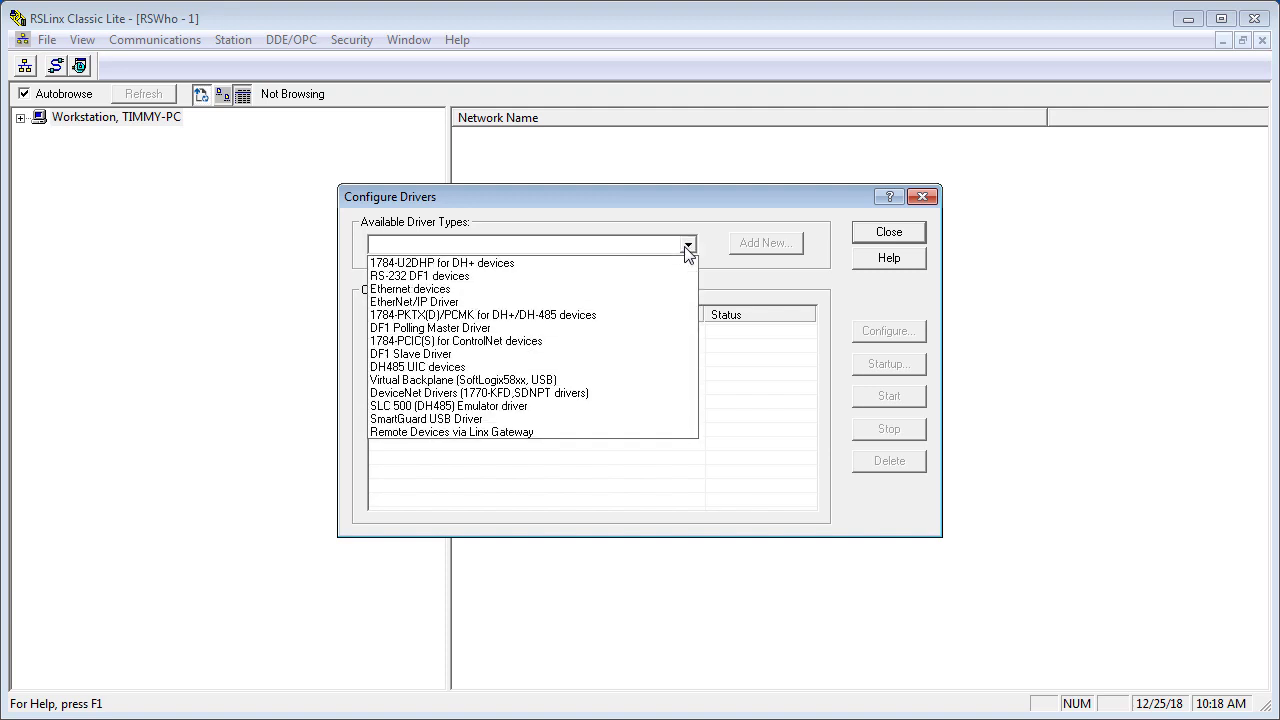
left_click(503, 279)
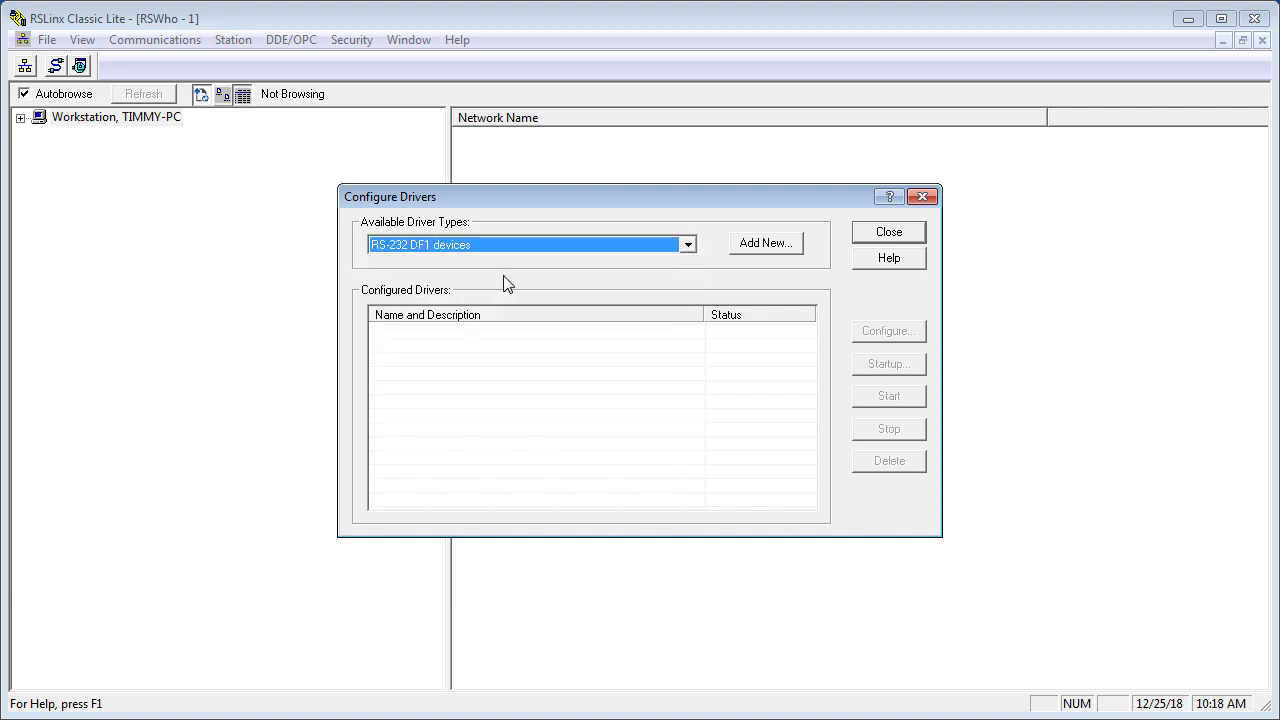
left_click(752, 248)
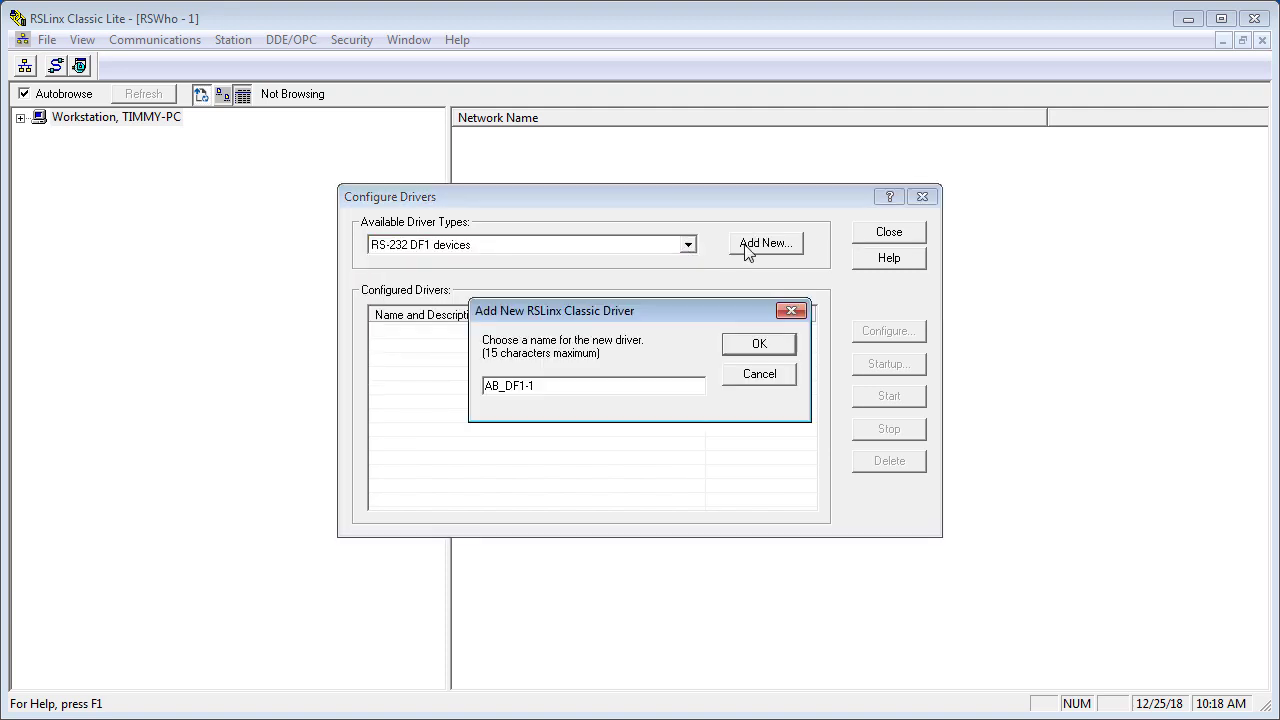
left_click(757, 343)
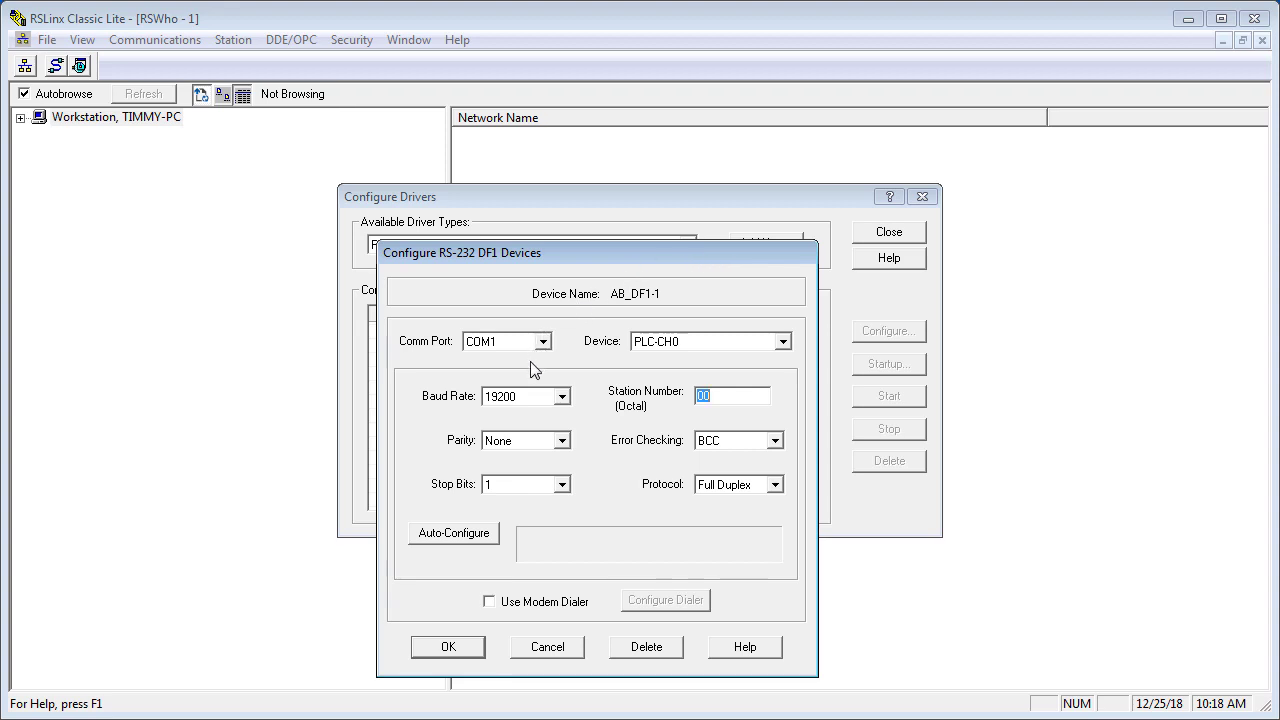
Step: Leave Station Number at 00 and drag Computer Management over the RSLinx window
type("00")
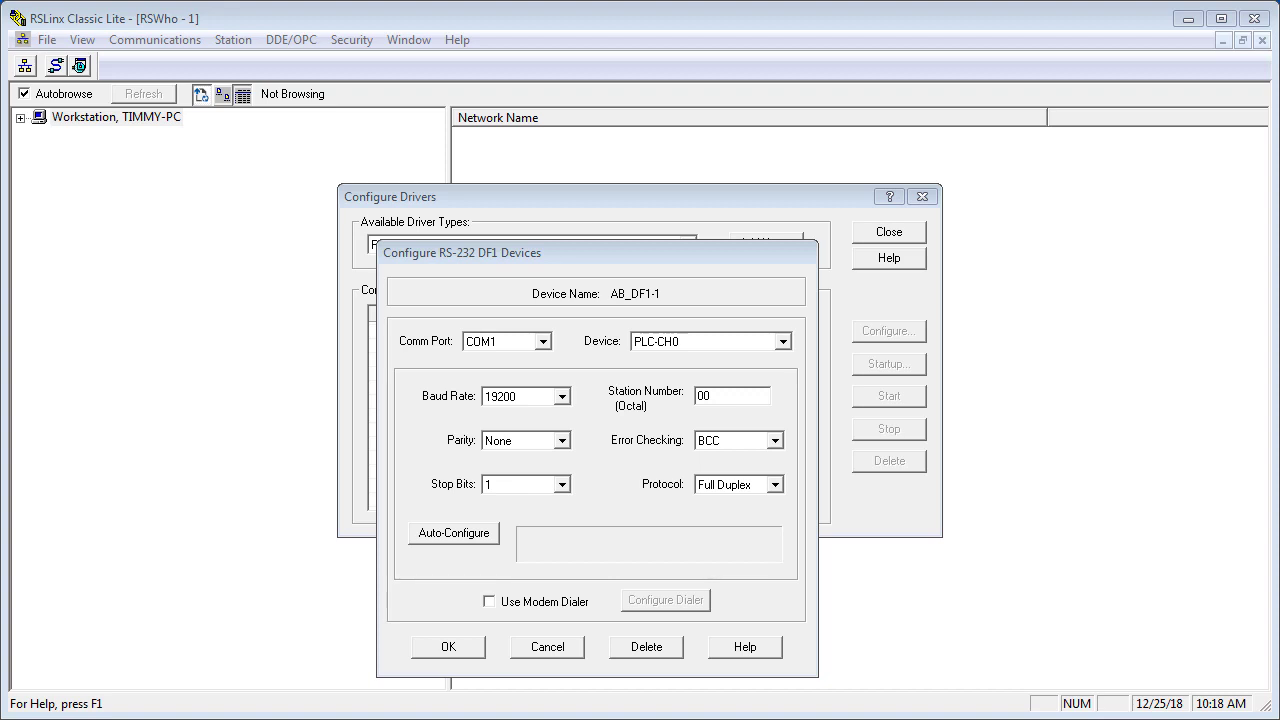
left_click_drag(1279, 40, 433, 35)
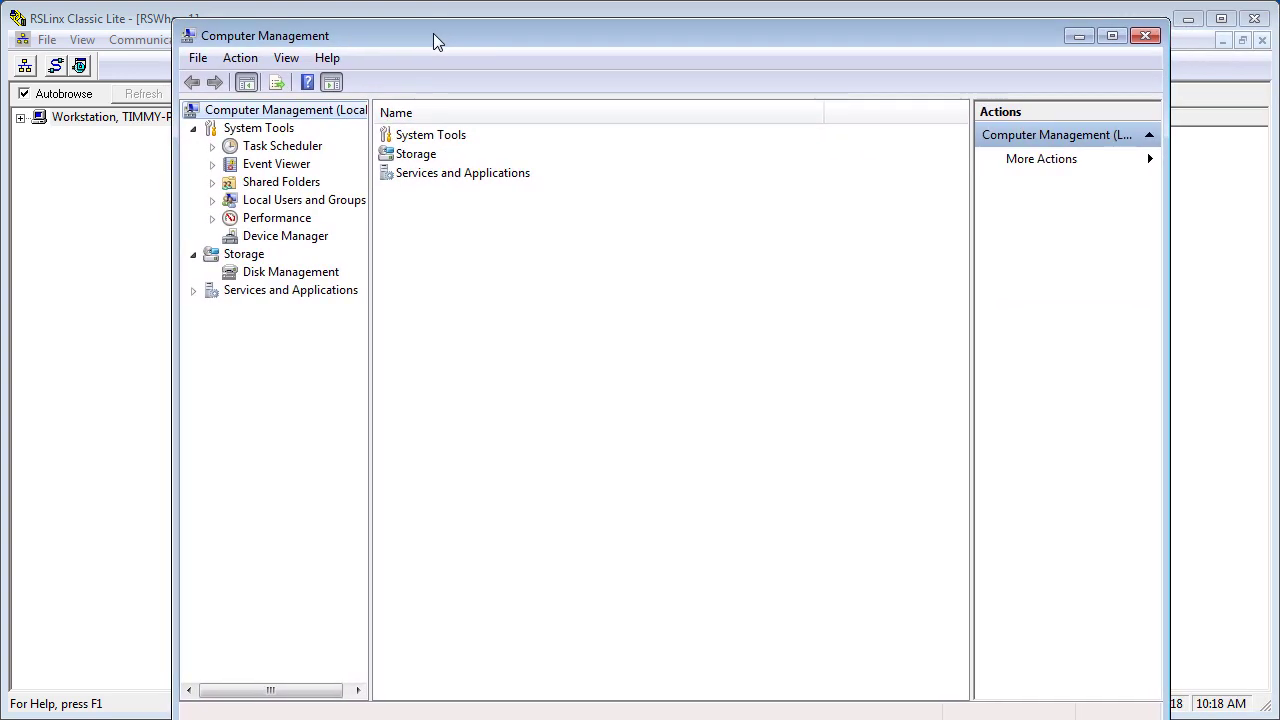
Step: In Device Manager, expand Ports to find USB Serial Port (COM3), then minimize Computer Management
left_click(288, 240)
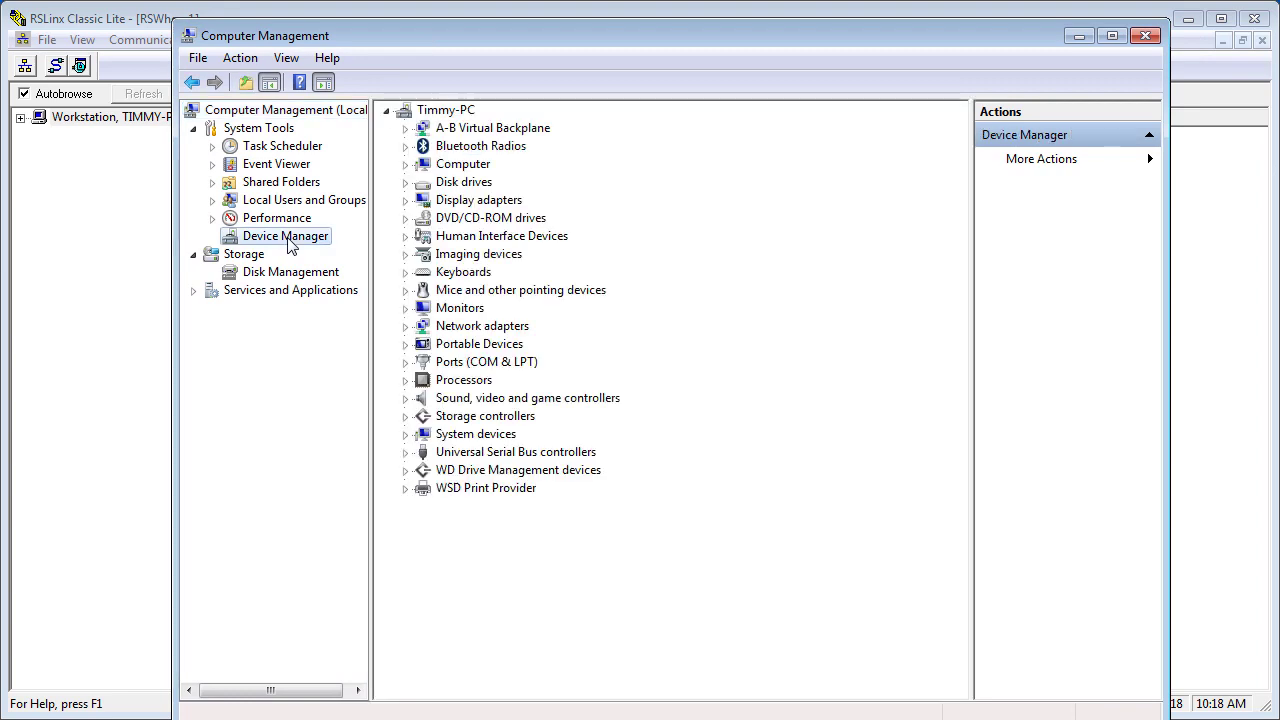
left_click(405, 362)
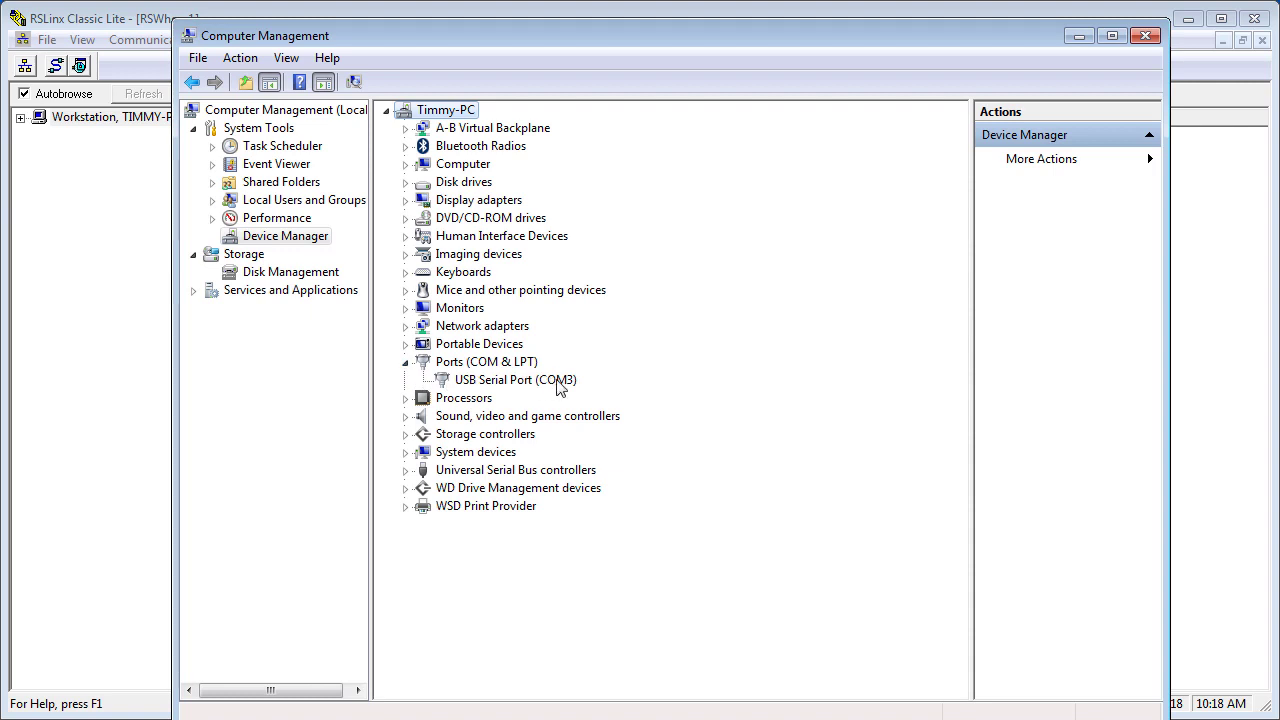
left_click(1078, 38)
Step: Set AB_DF1-1's Comm Port to COM3, auto-configure it at 19200 baud, and save it
left_click(544, 342)
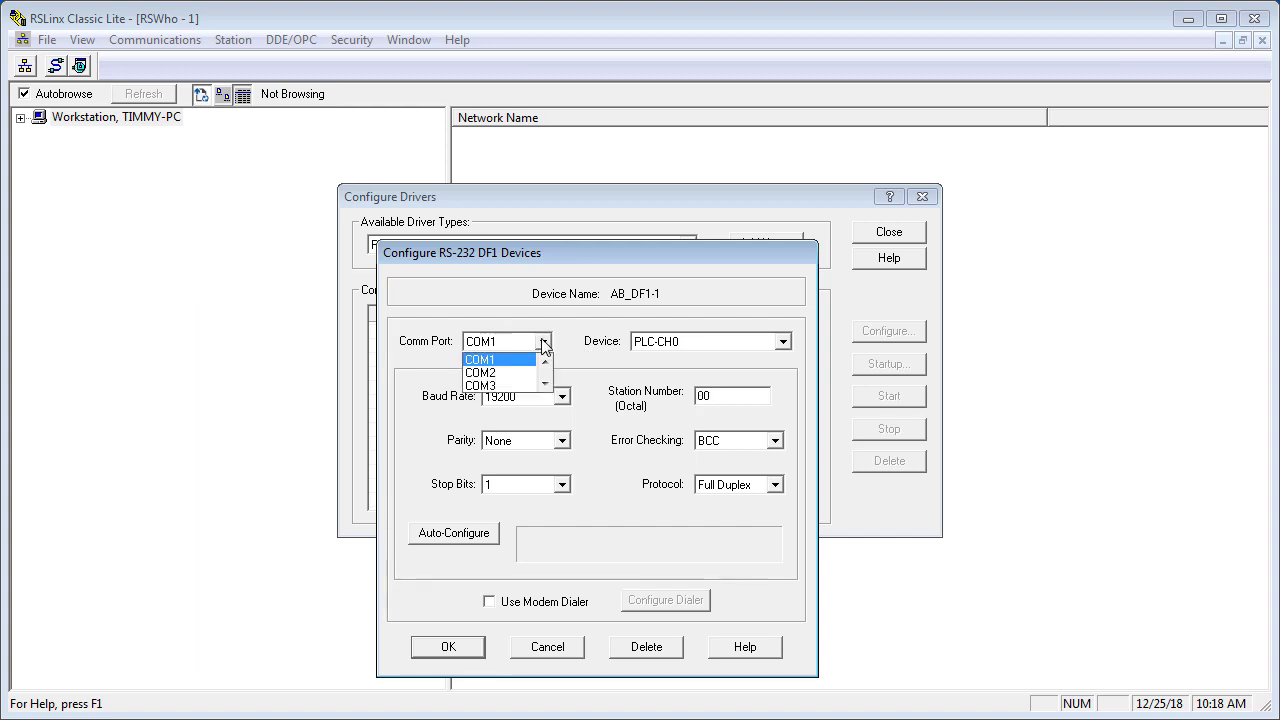
left_click(510, 386)
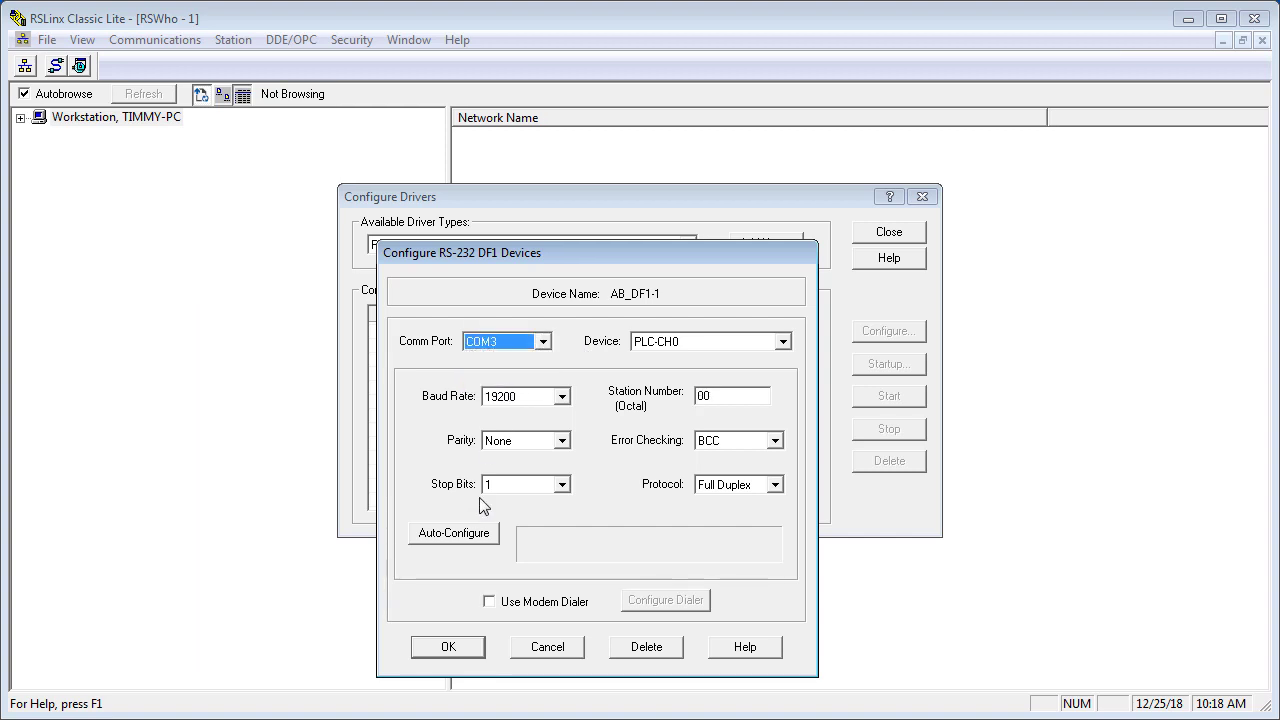
left_click(476, 535)
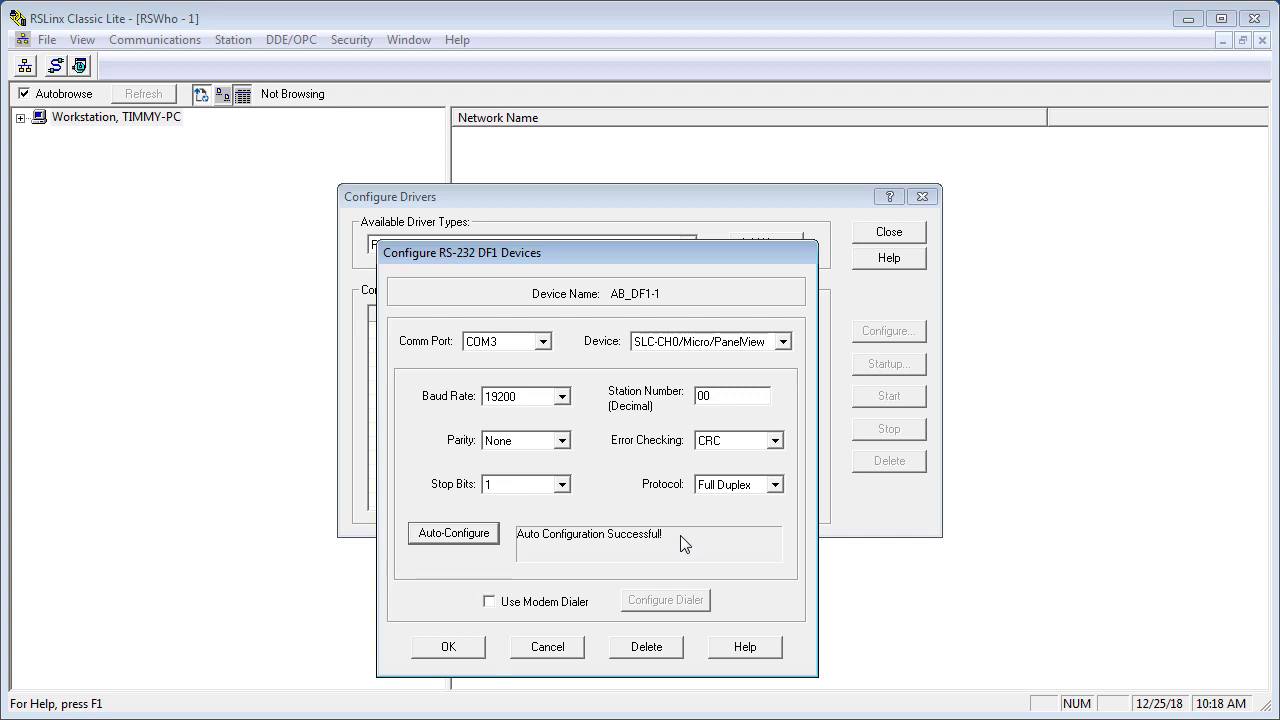
left_click(448, 646)
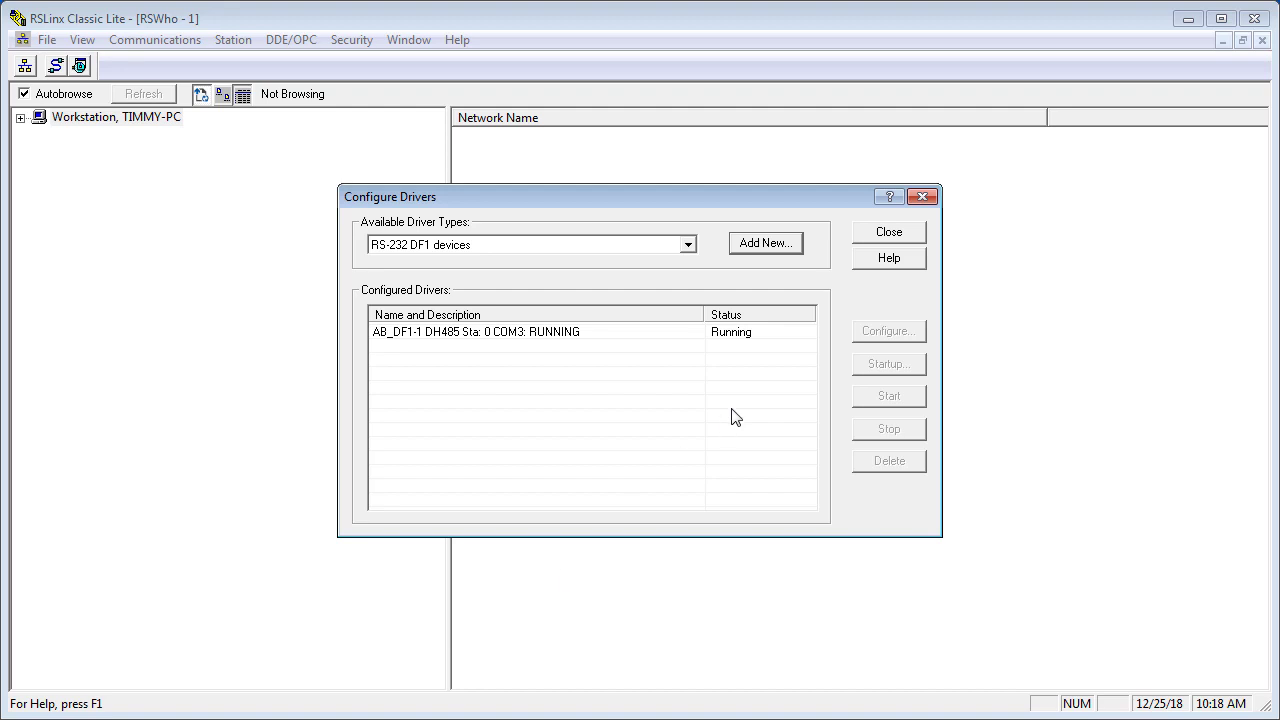
Step: Close Configure Drivers and expand Workstation, then the AB_DF1-1, DH-485 network in RSWho
left_click(888, 236)
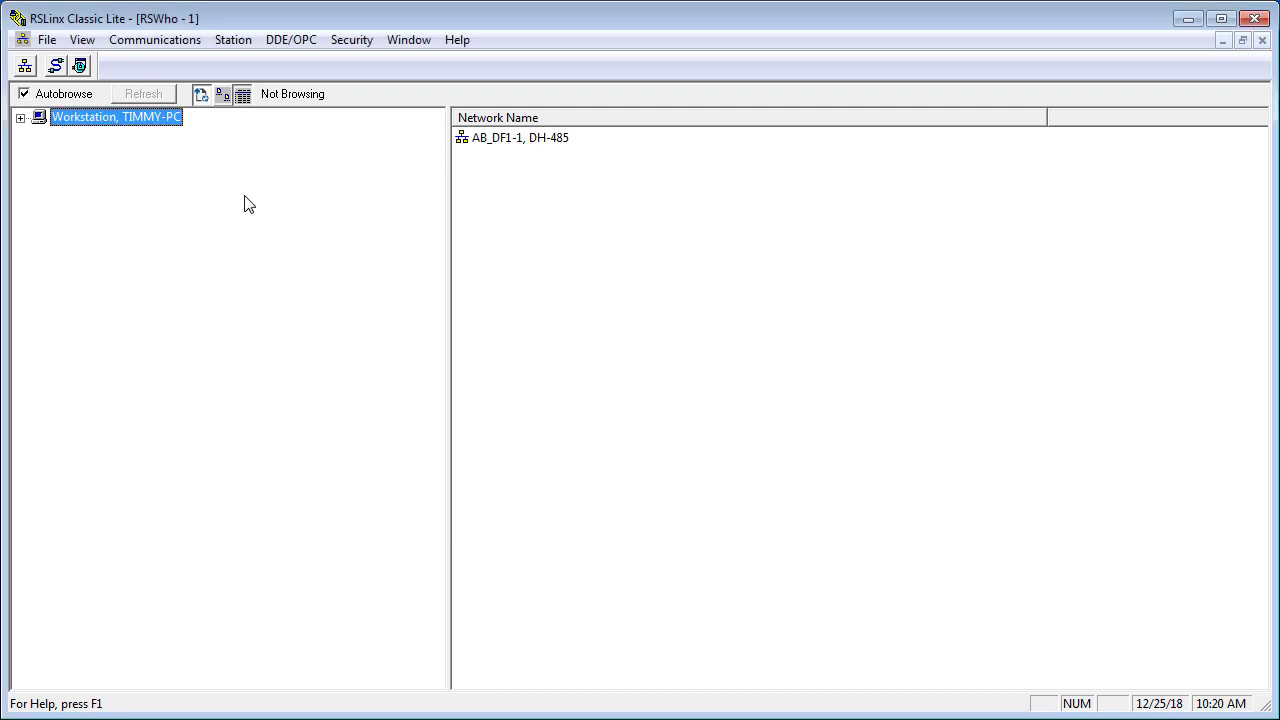
left_click(20, 118)
left_click(39, 136)
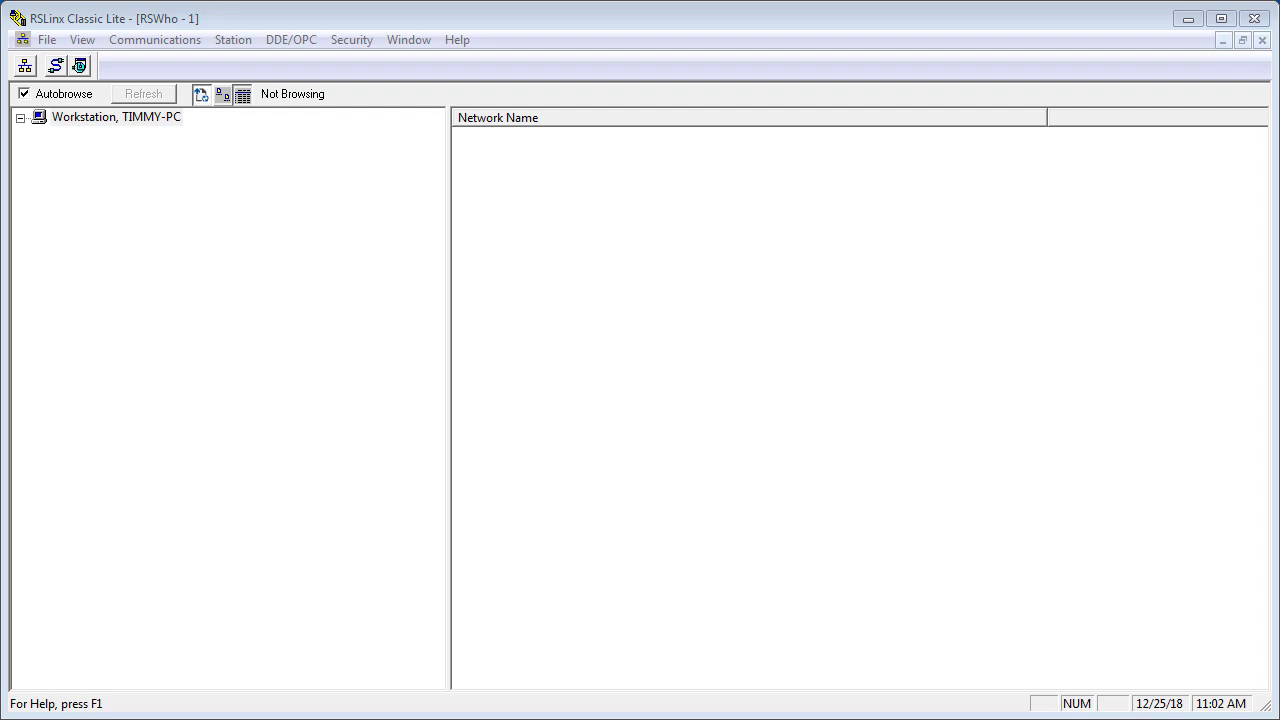
Step: Add a new RS-232 DF1 devices driver, keeping the default name AB_DF1-1
left_click(56, 66)
left_click(688, 244)
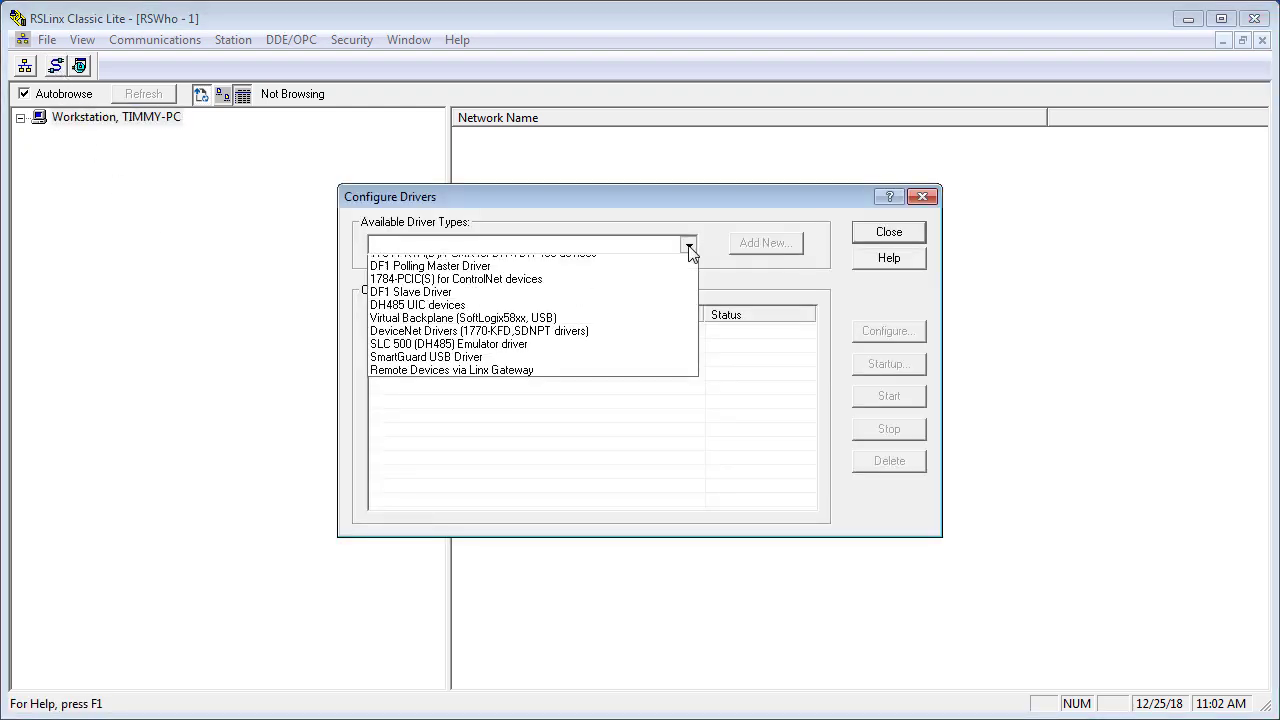
left_click(550, 286)
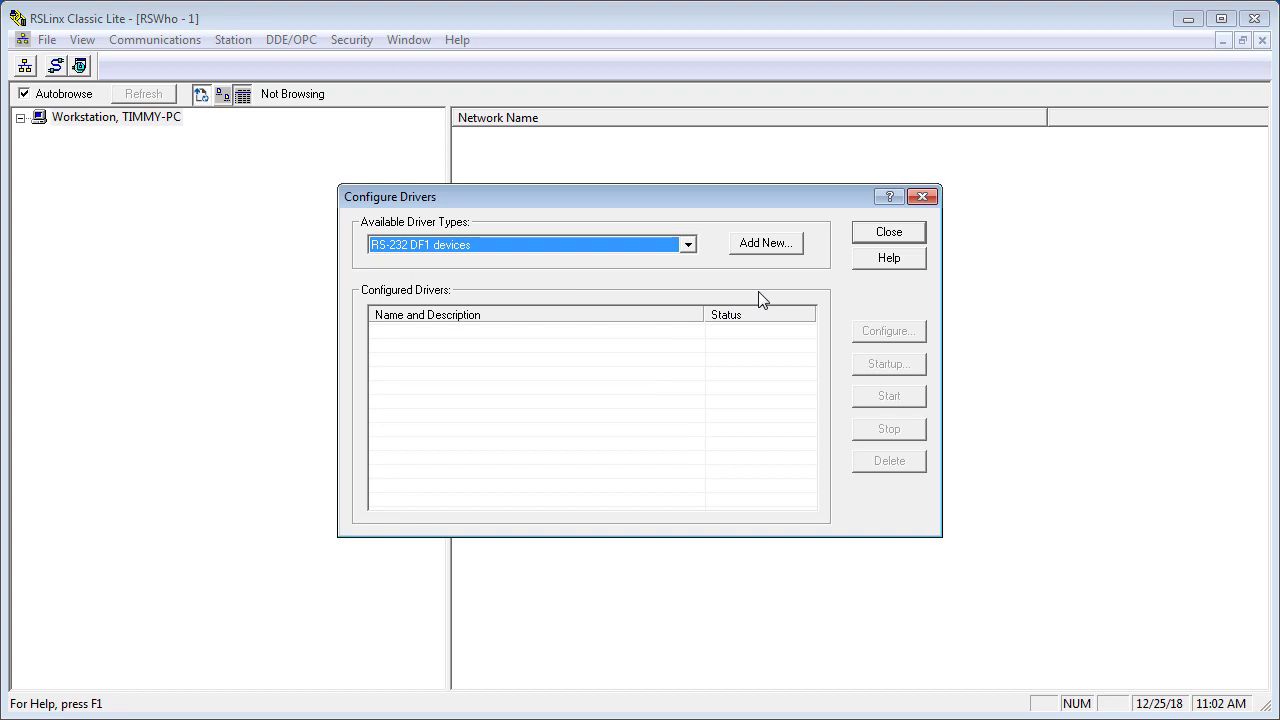
left_click(760, 250)
left_click(736, 345)
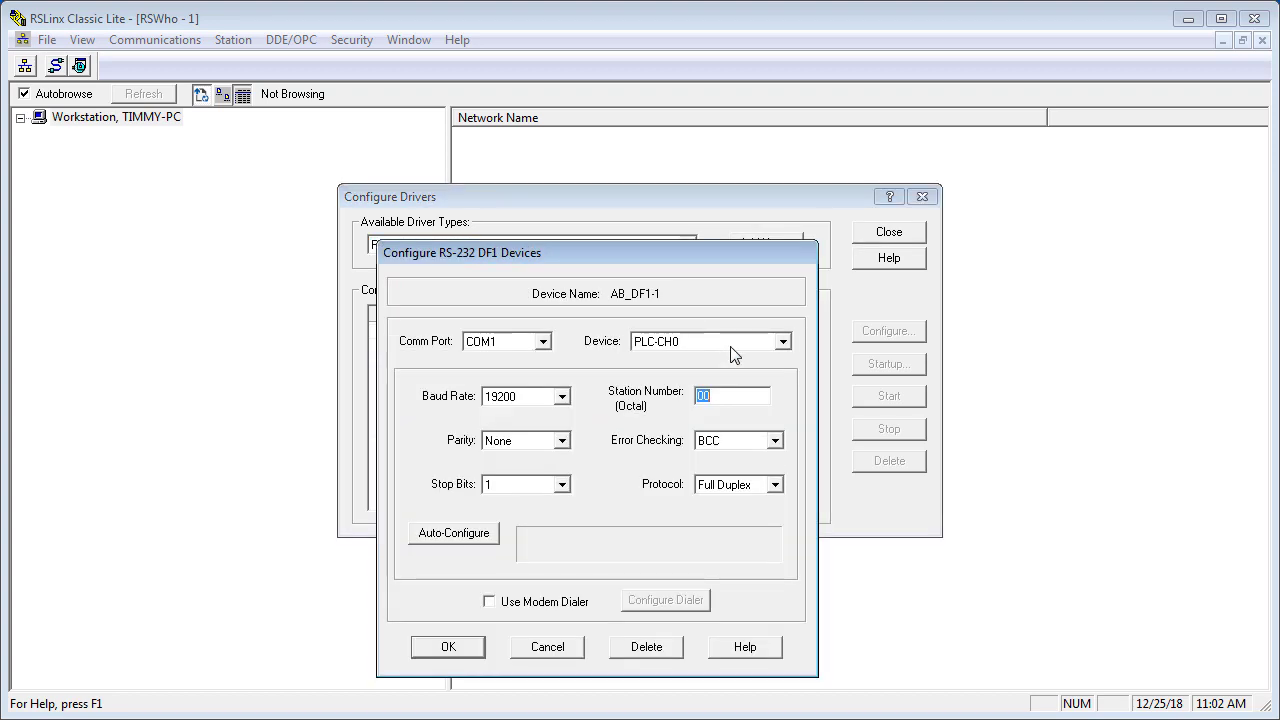
Step: Set its Comm Port to COM3, auto-configure it, and save the driver
left_click(544, 342)
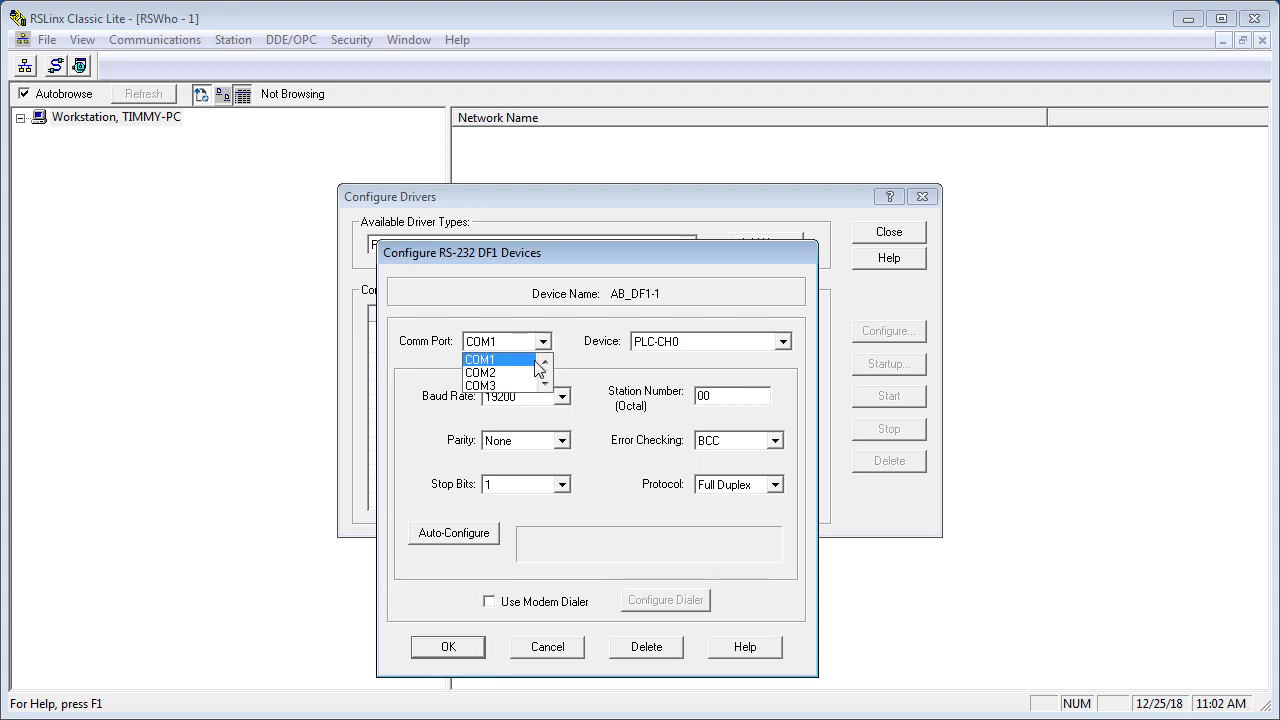
left_click(526, 387)
left_click(479, 530)
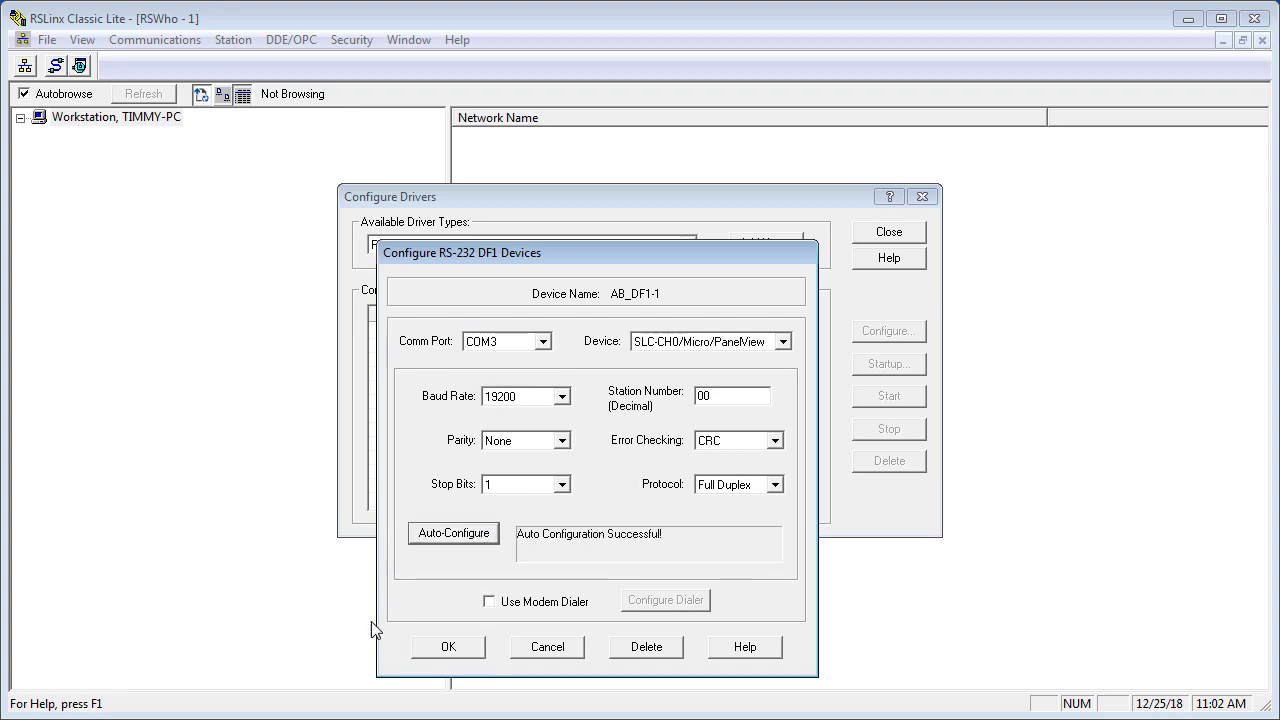
left_click(466, 646)
Step: Close Configure Drivers and browse the AB_DF1-1, DH-485 network in RSWho
left_click(905, 238)
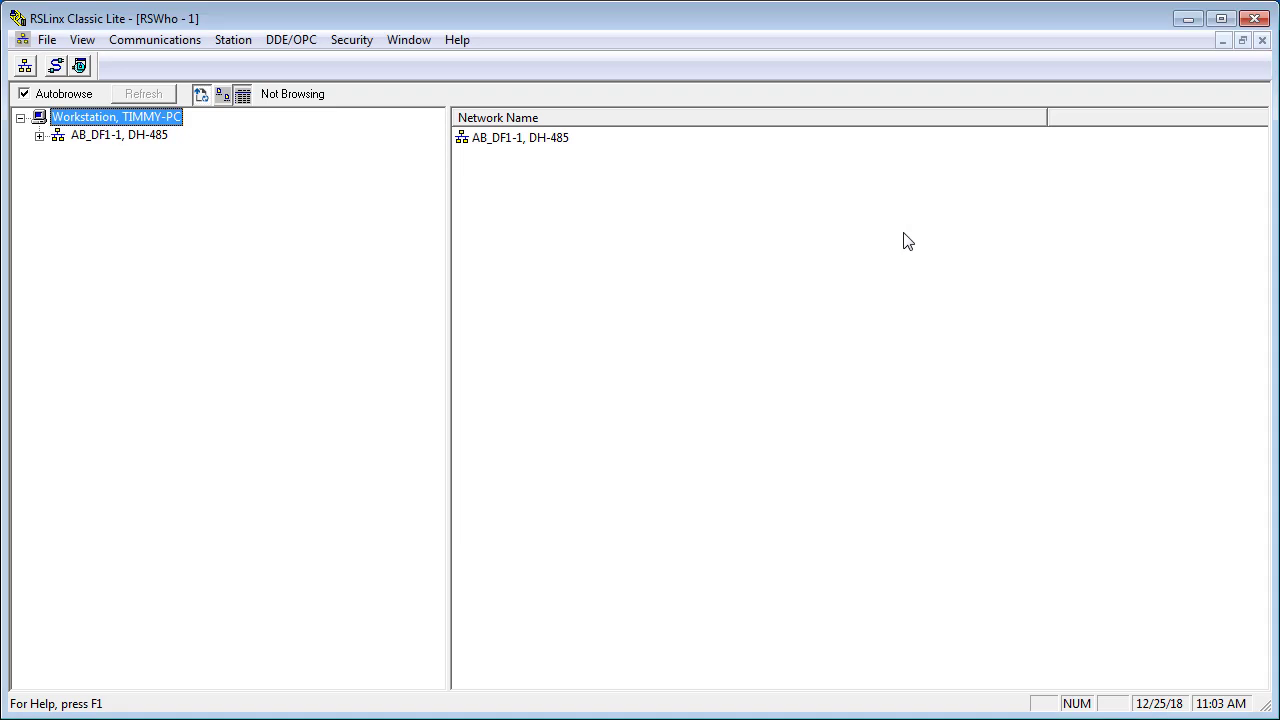
left_click(38, 136)
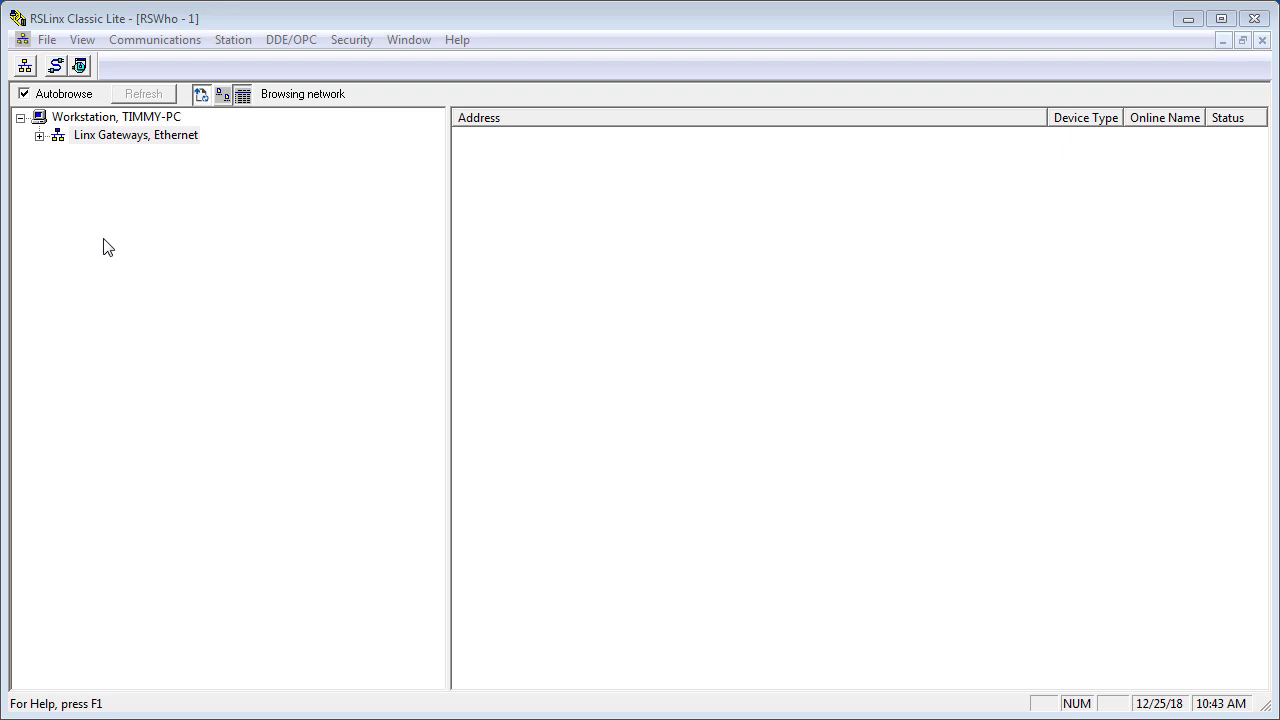
Step: In View > Options, uncheck Show "Linx Gateways" in RSWho
left_click(82, 39)
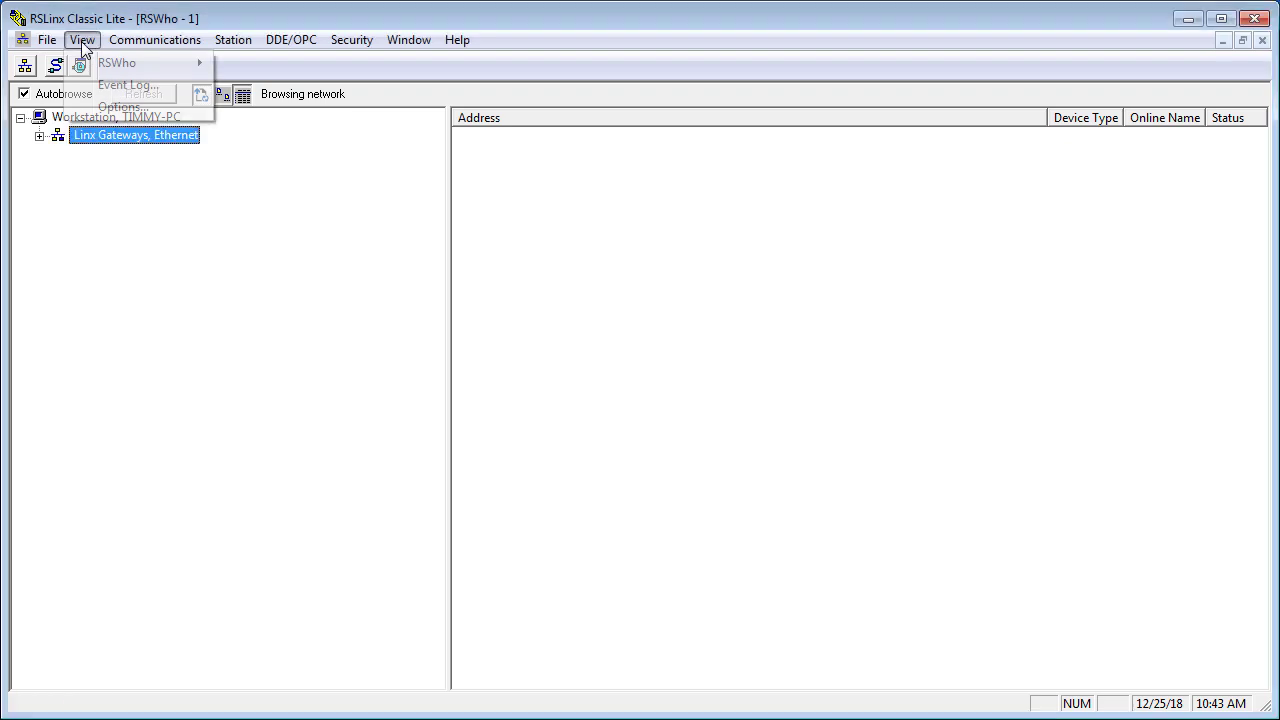
left_click(132, 108)
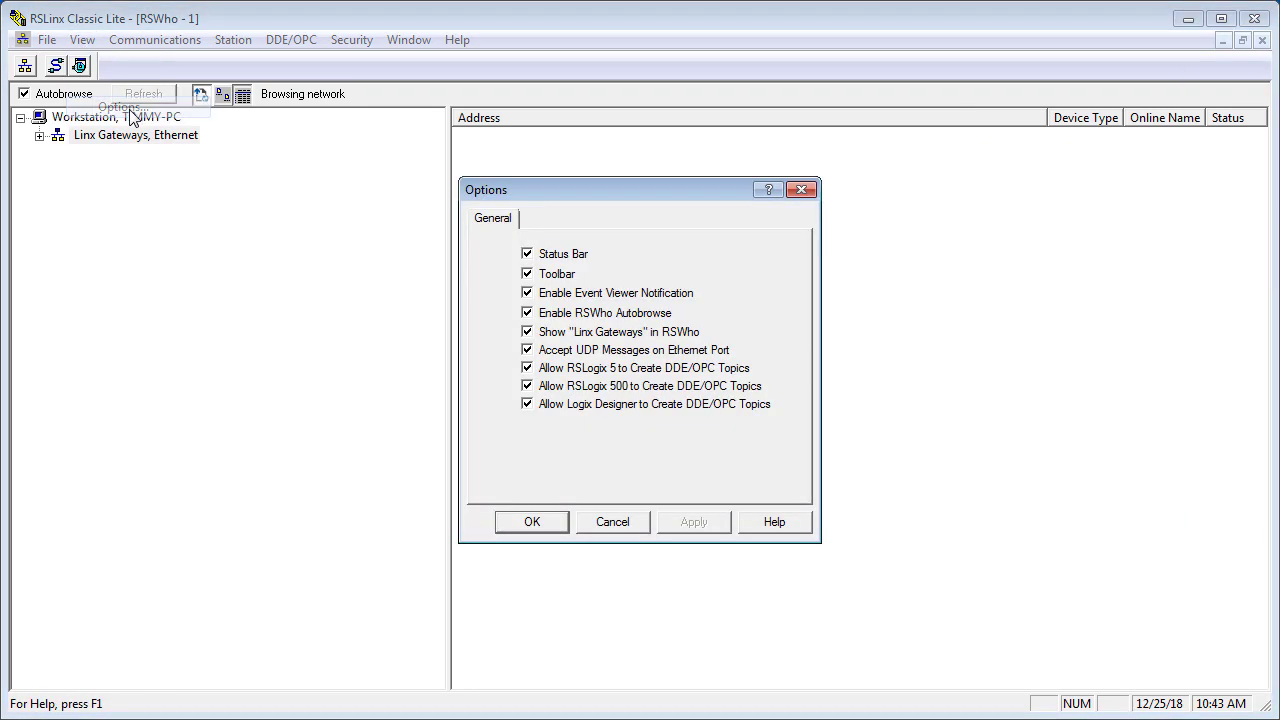
left_click(527, 332)
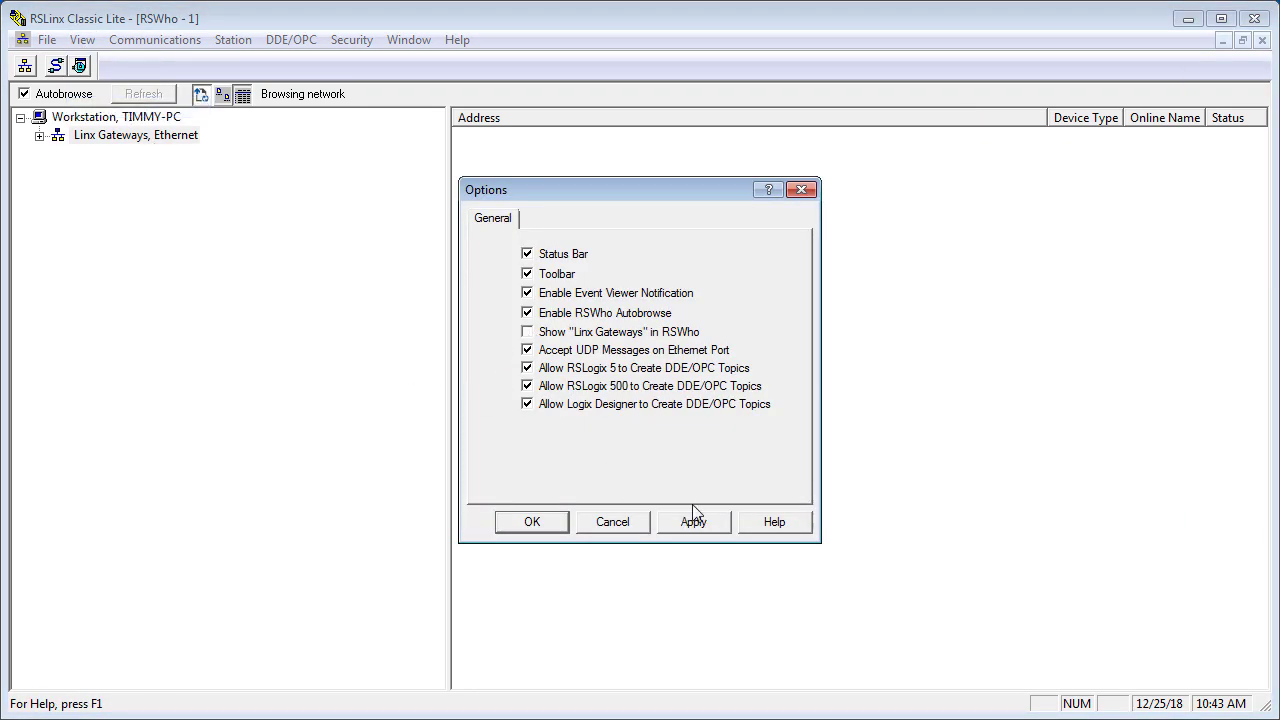